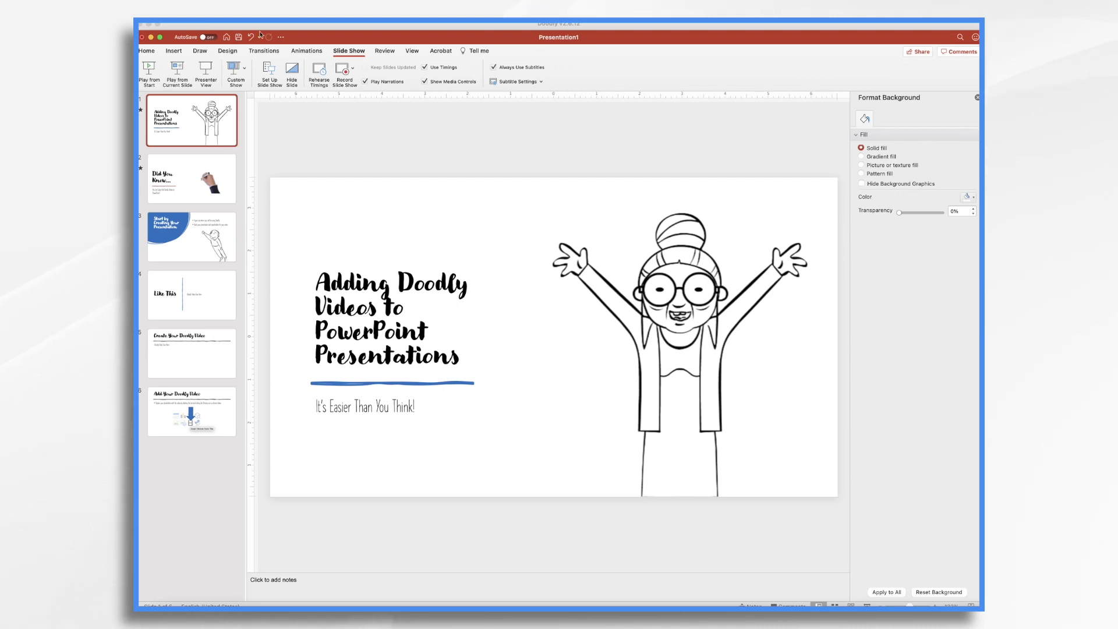
Play the slide show from the start and advance to slide 6, 'Add Your Doodly Video'
click(149, 70)
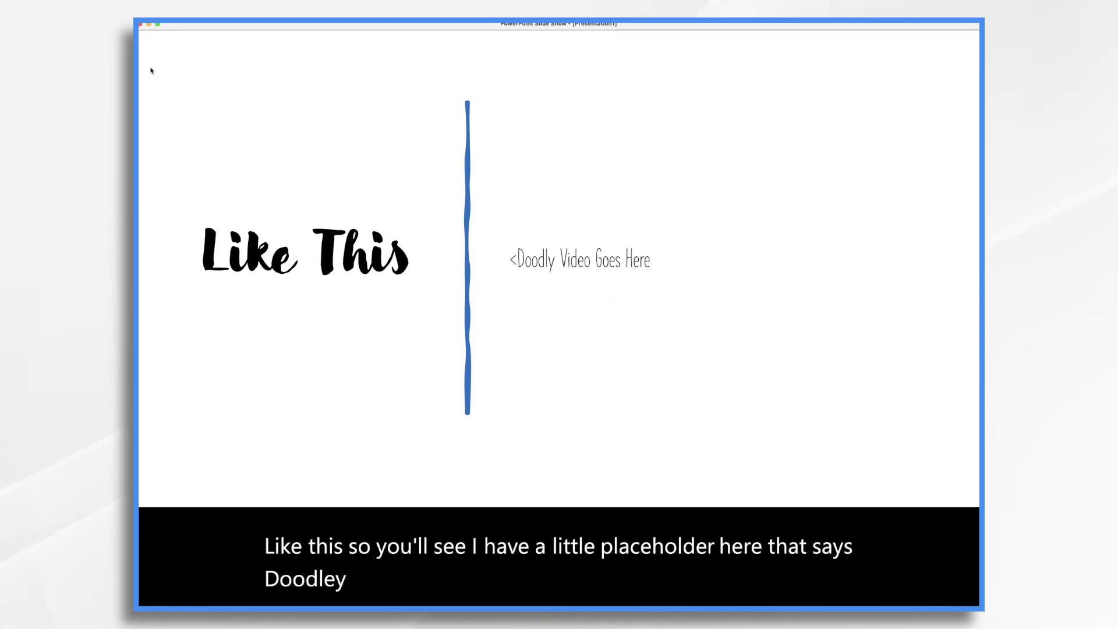
key(Right)
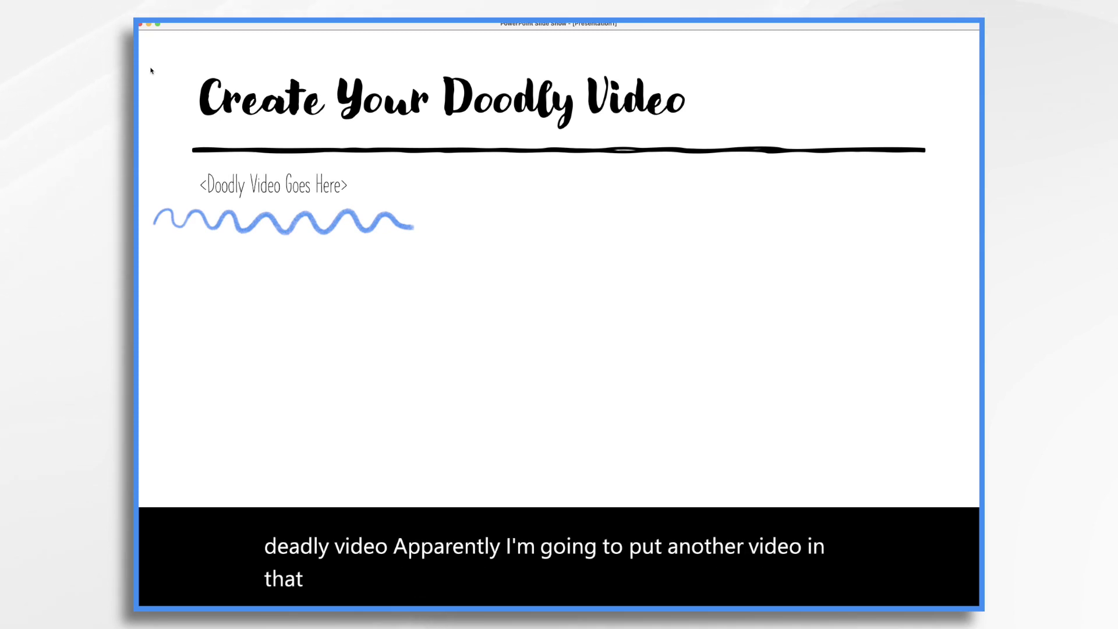
key(Right)
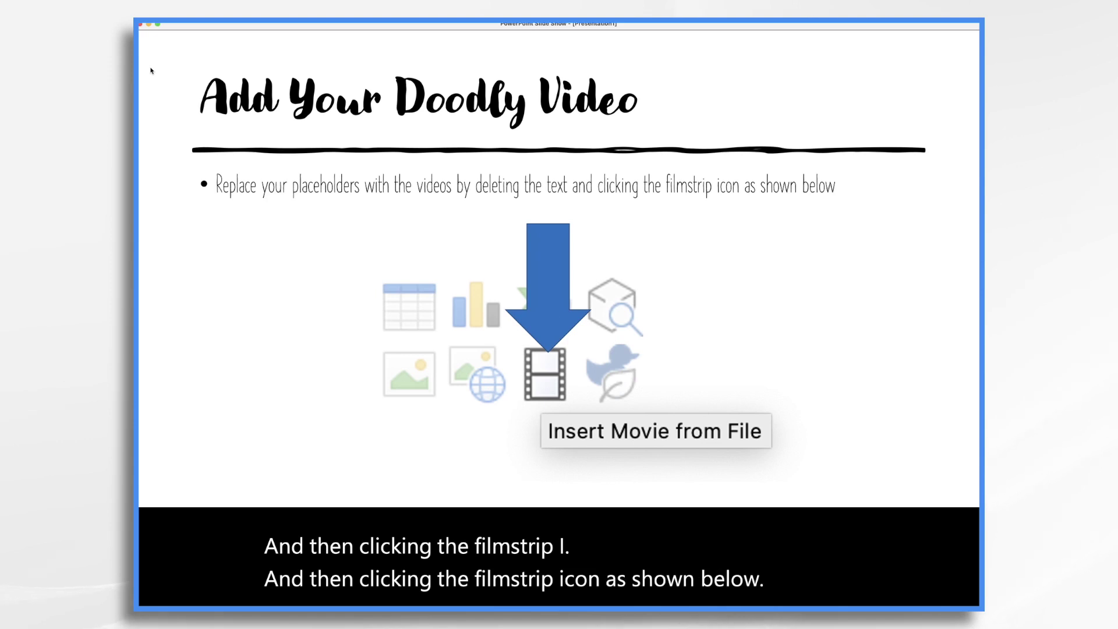
End the show and delete the 'Doodly Video Goes Here' text on slide 4, 'Like This'
click(153, 69)
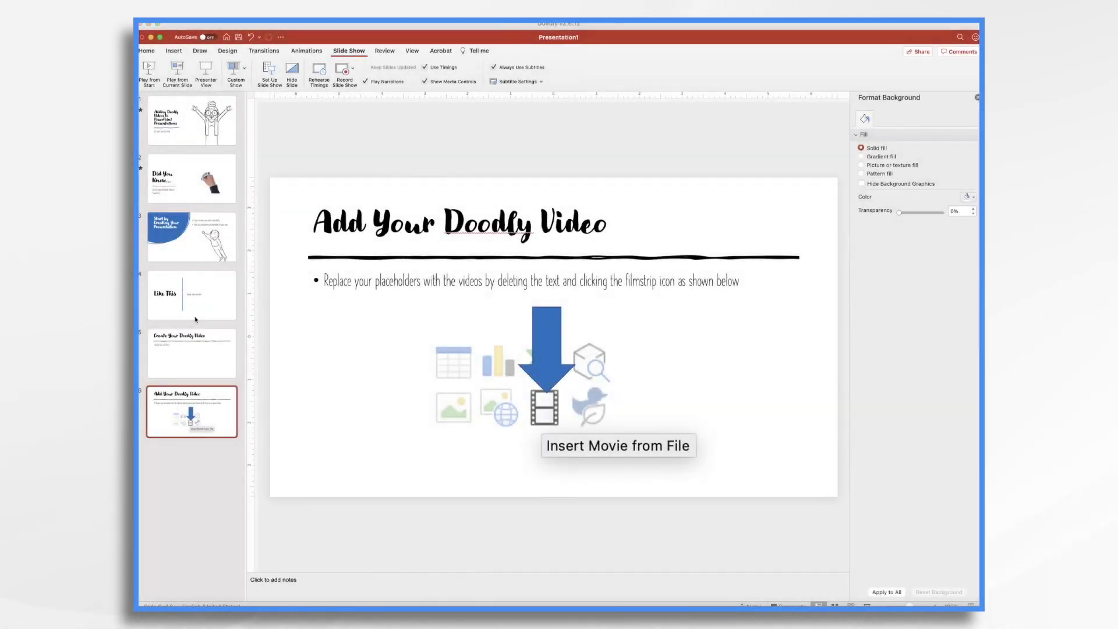
click(193, 303)
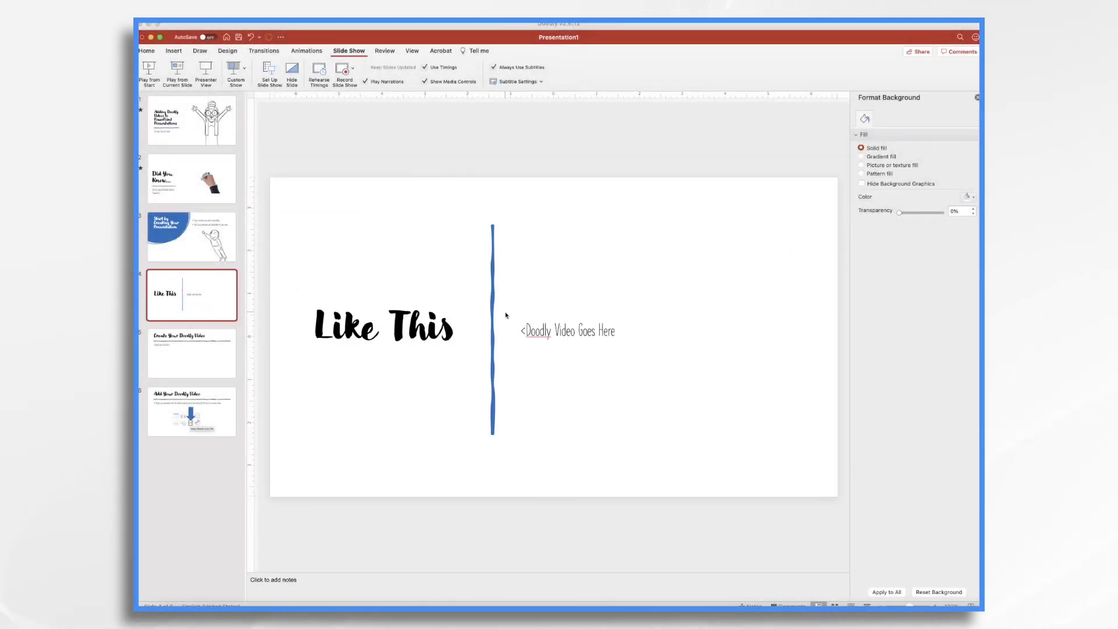
click(616, 338)
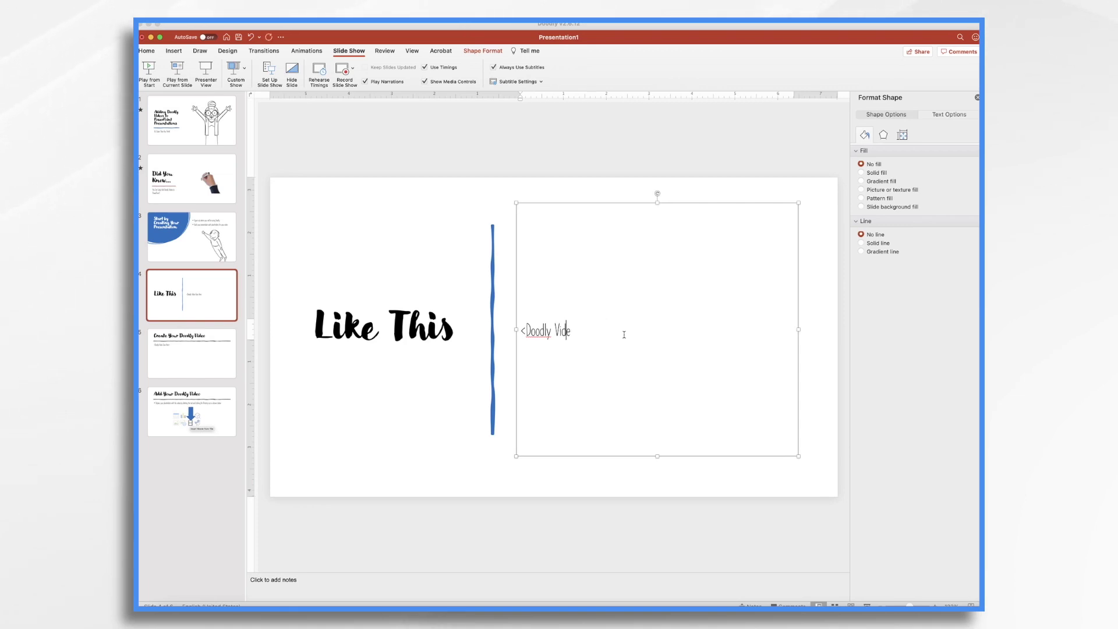
key(BackSpace)
key(BackSpace)
key(BackSpace)
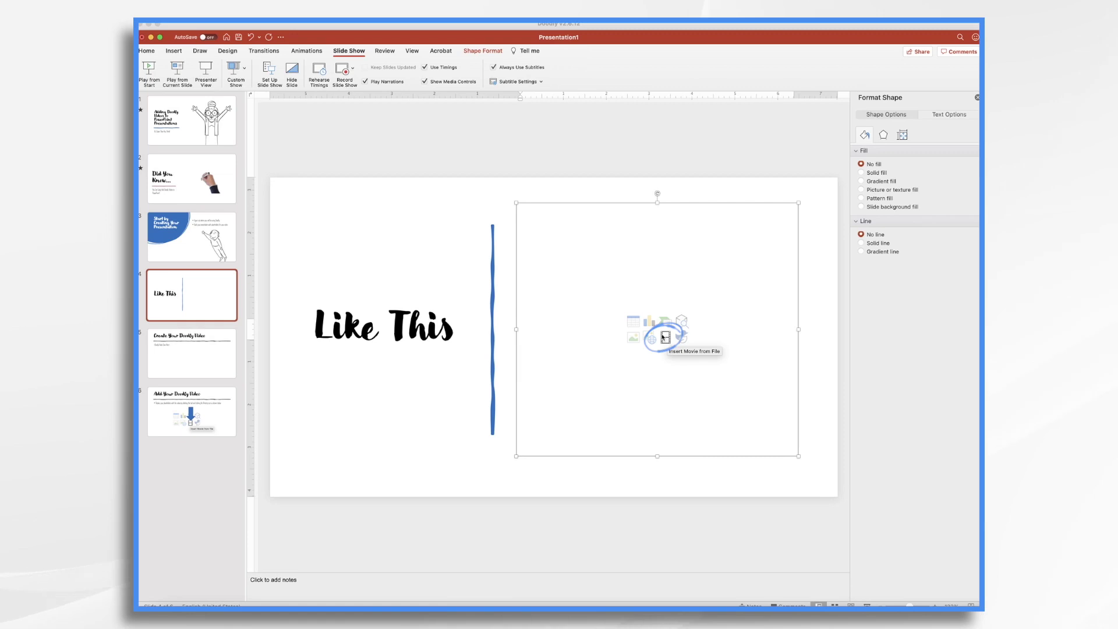
Insert PowerPoint.mp4 from the Week 6 folder into the empty content placeholder
click(666, 342)
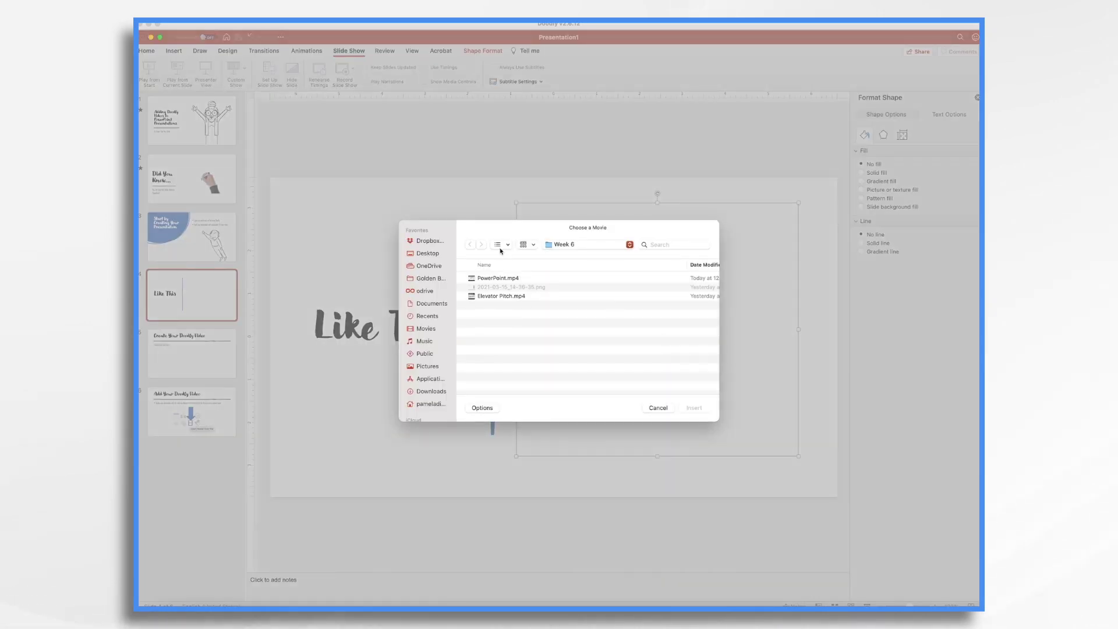
click(495, 279)
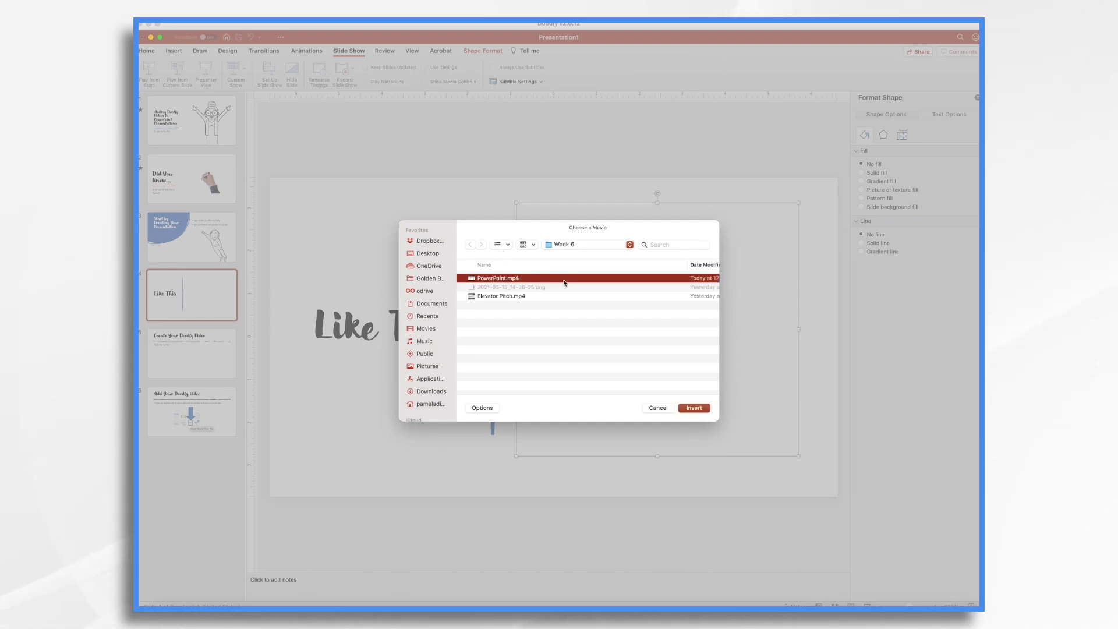
click(694, 409)
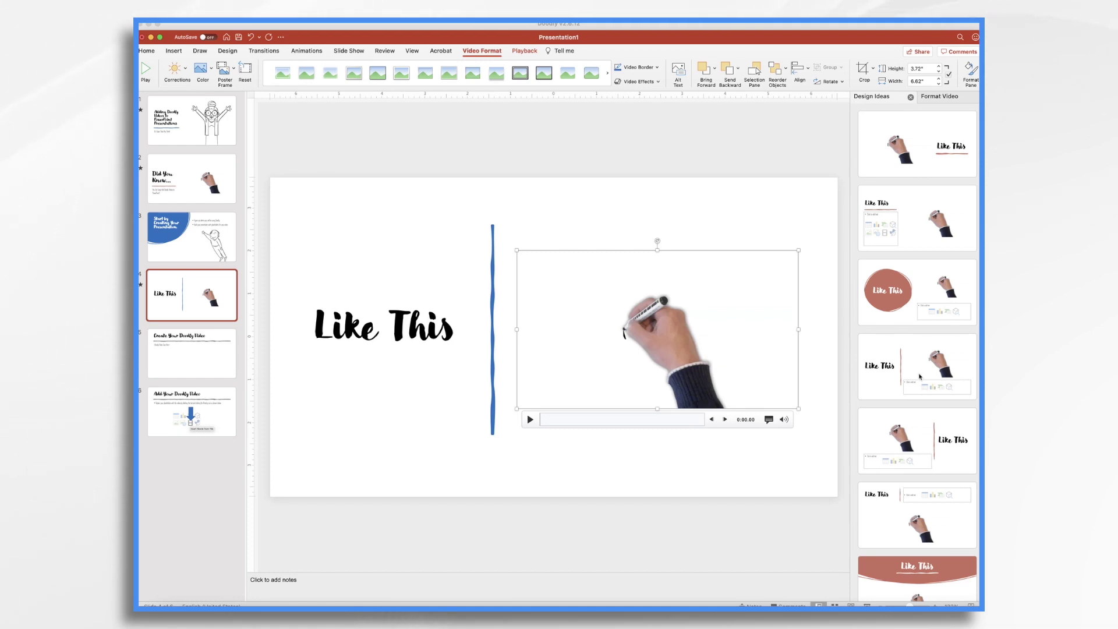
Apply the Design Ideas layout with an underlined 'Like This' title and an enlarged video
click(886, 304)
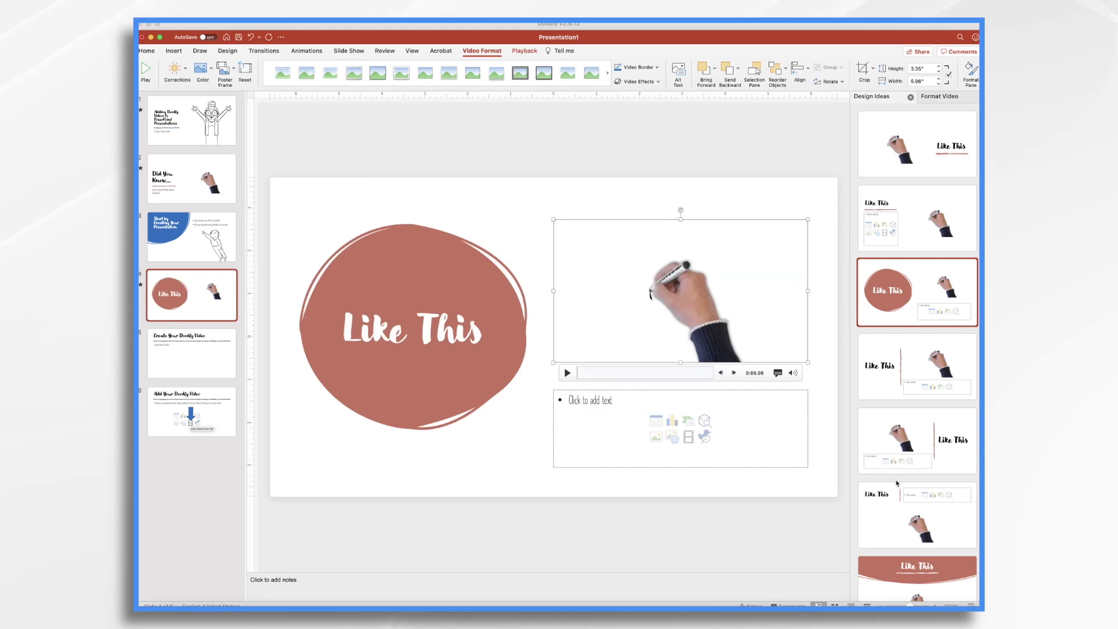
scroll(910, 532, down, 2)
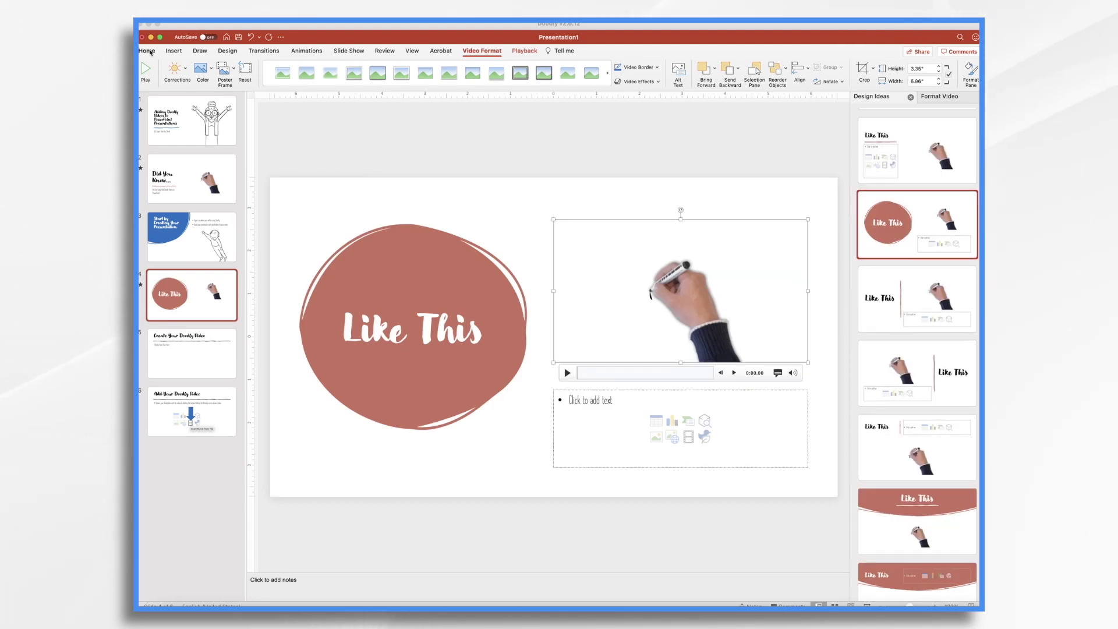
click(149, 52)
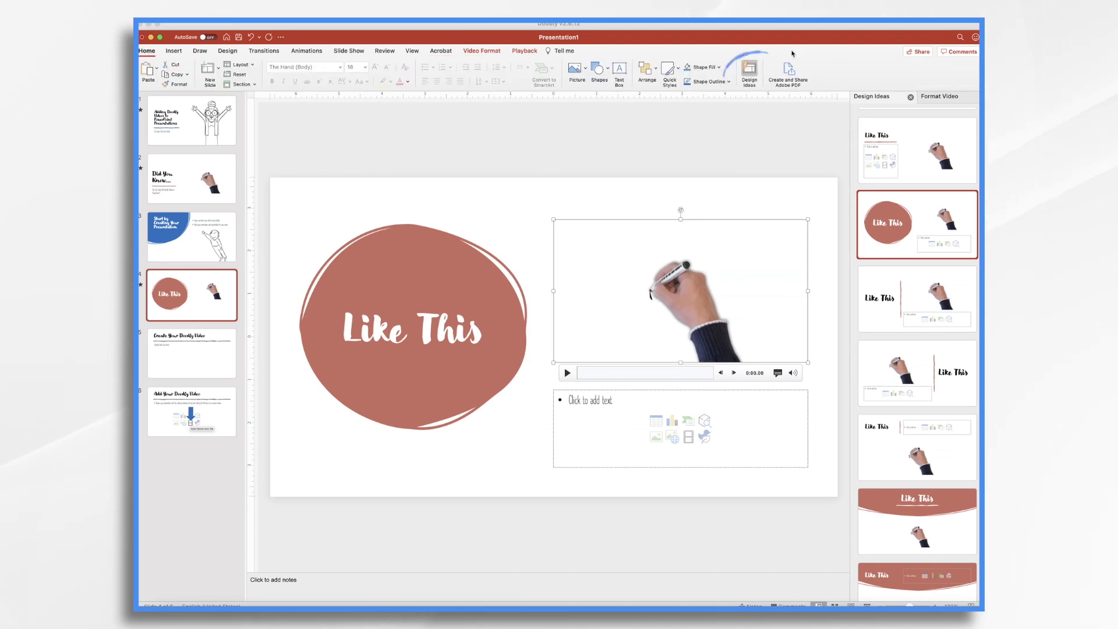
click(744, 74)
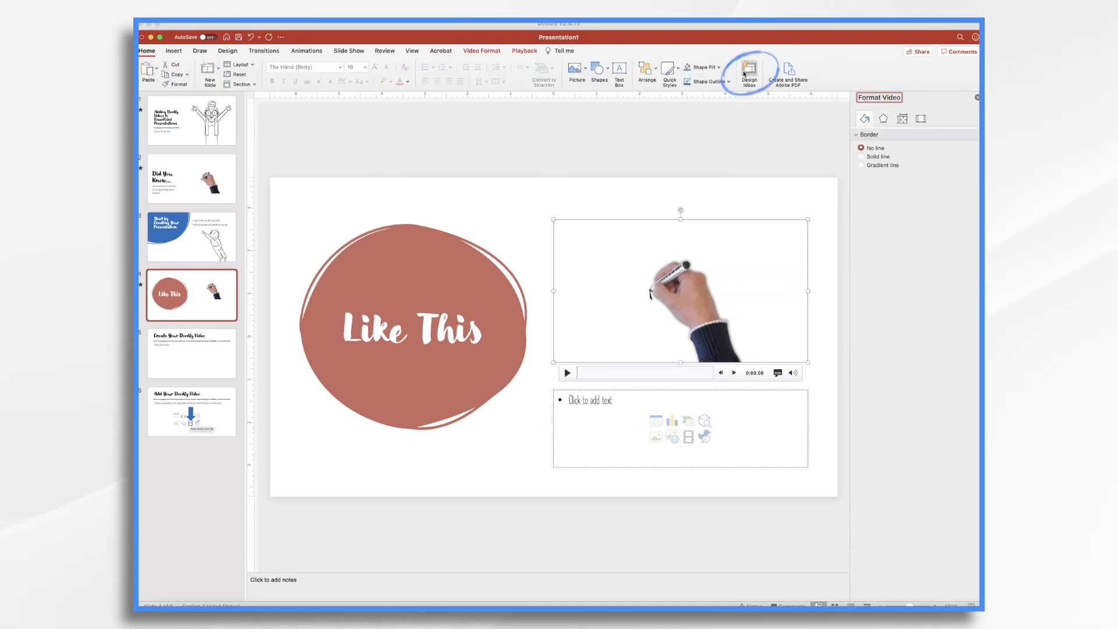
click(746, 74)
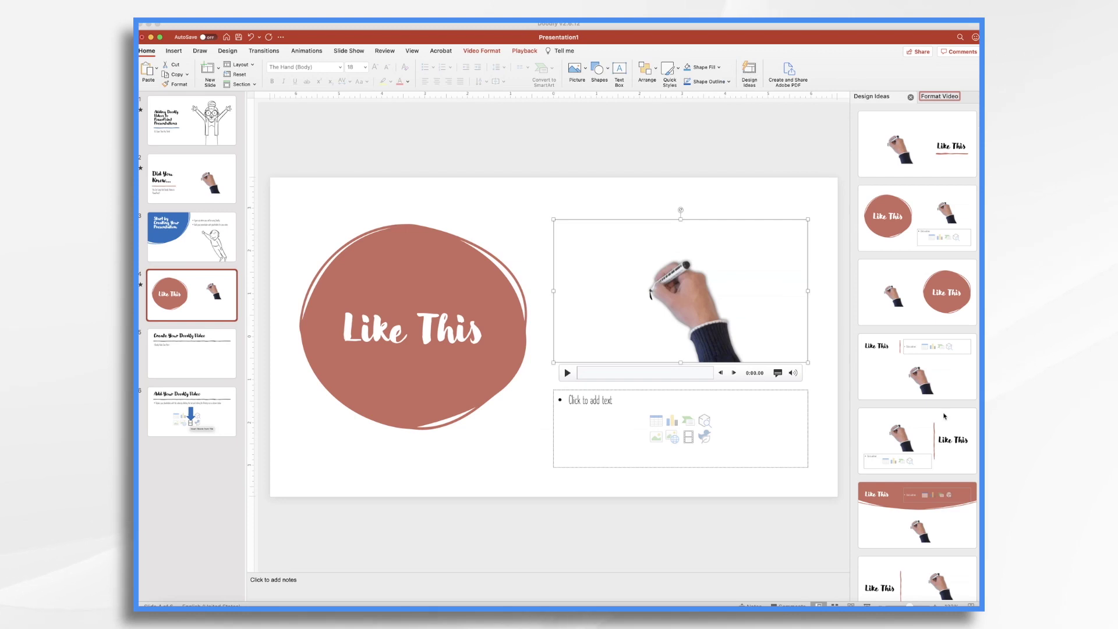
scroll(915, 481, down, 5)
click(915, 481)
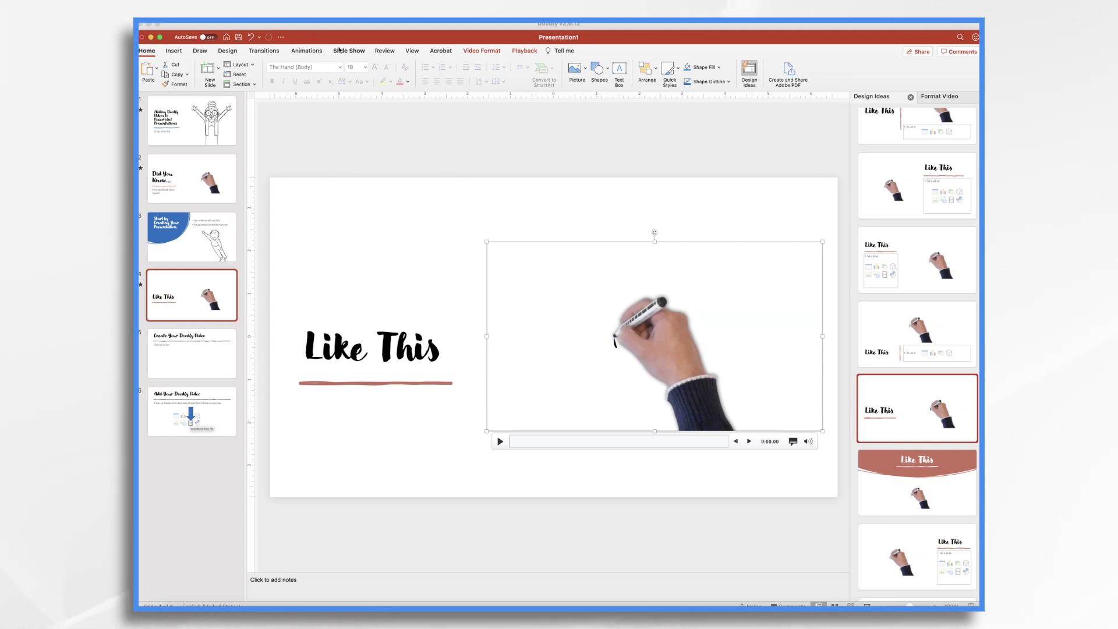
Play the slide show from the current slide to preview the Like This video
click(349, 52)
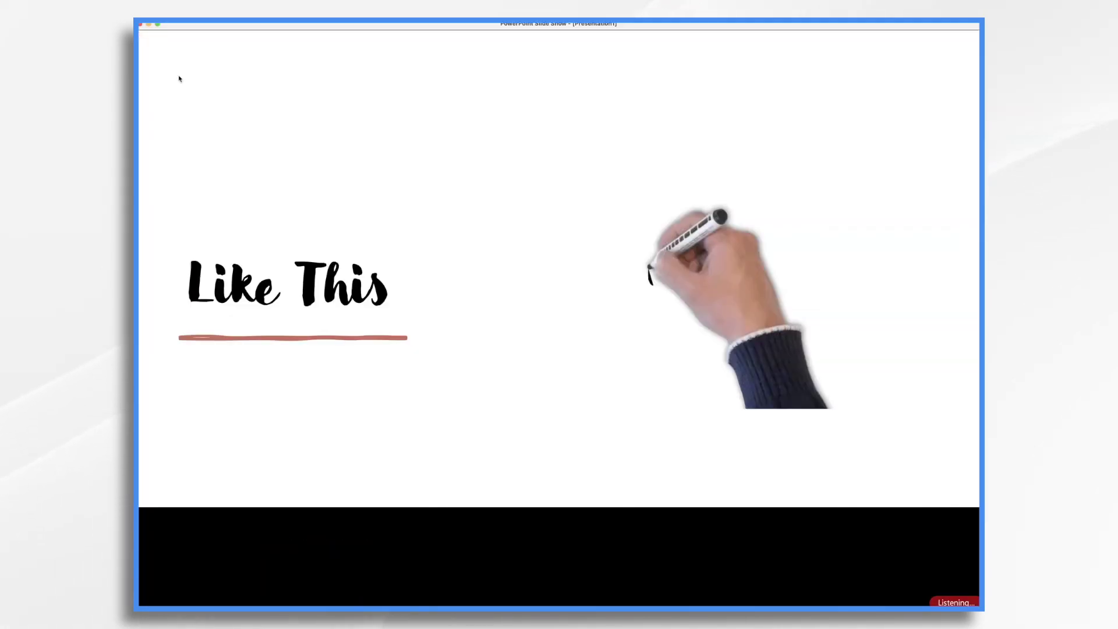
mouse_move(479, 372)
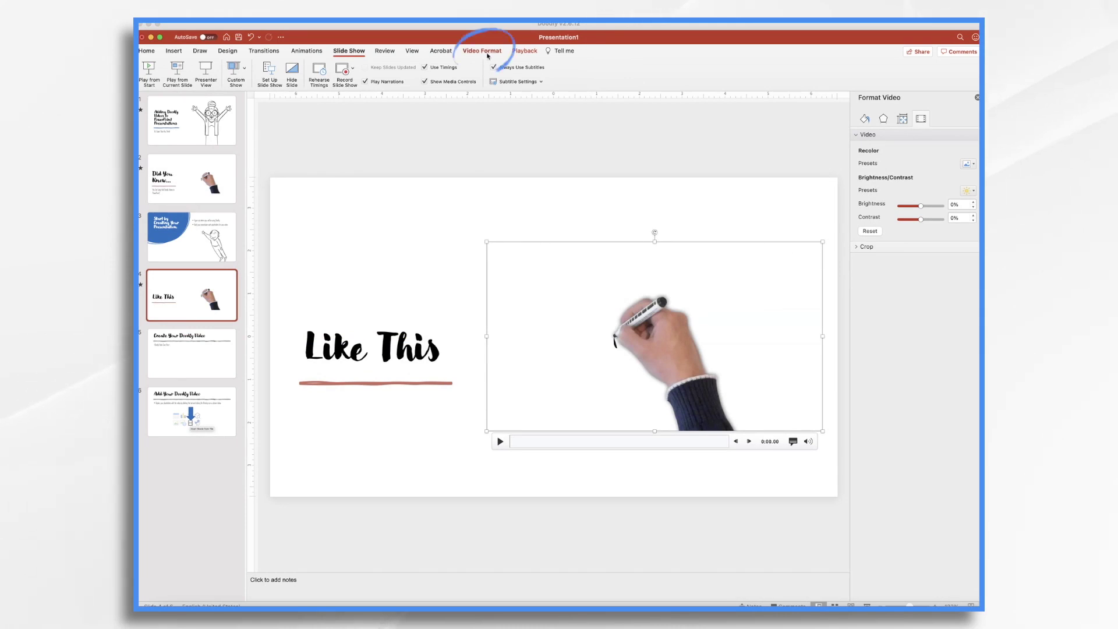
Apply a thick black frame style to the video from Video Styles
click(483, 51)
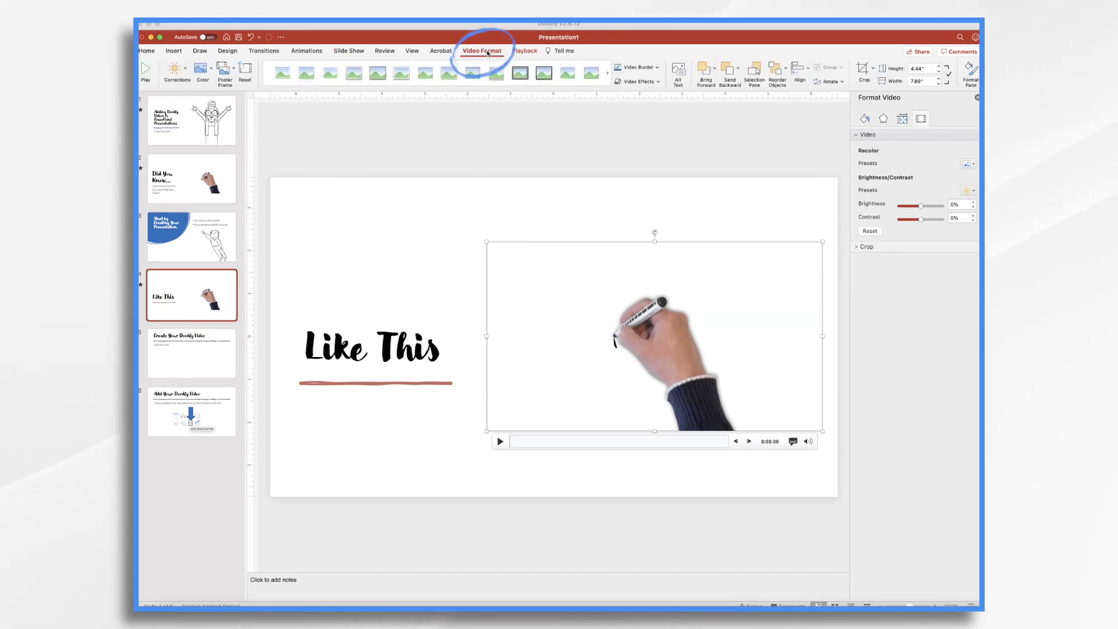
click(377, 77)
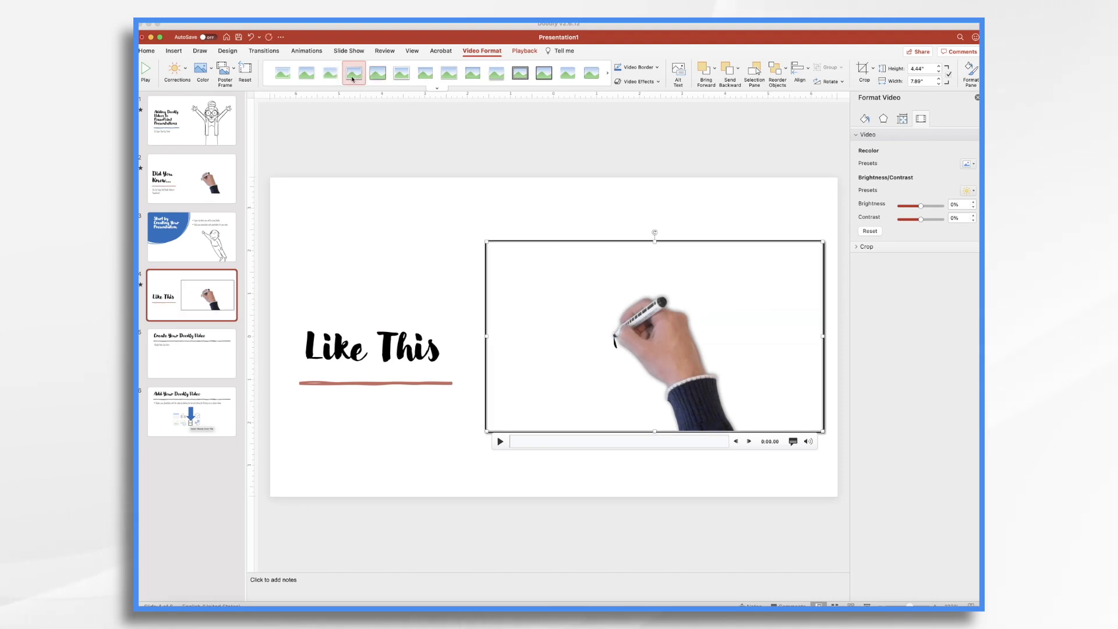
click(309, 77)
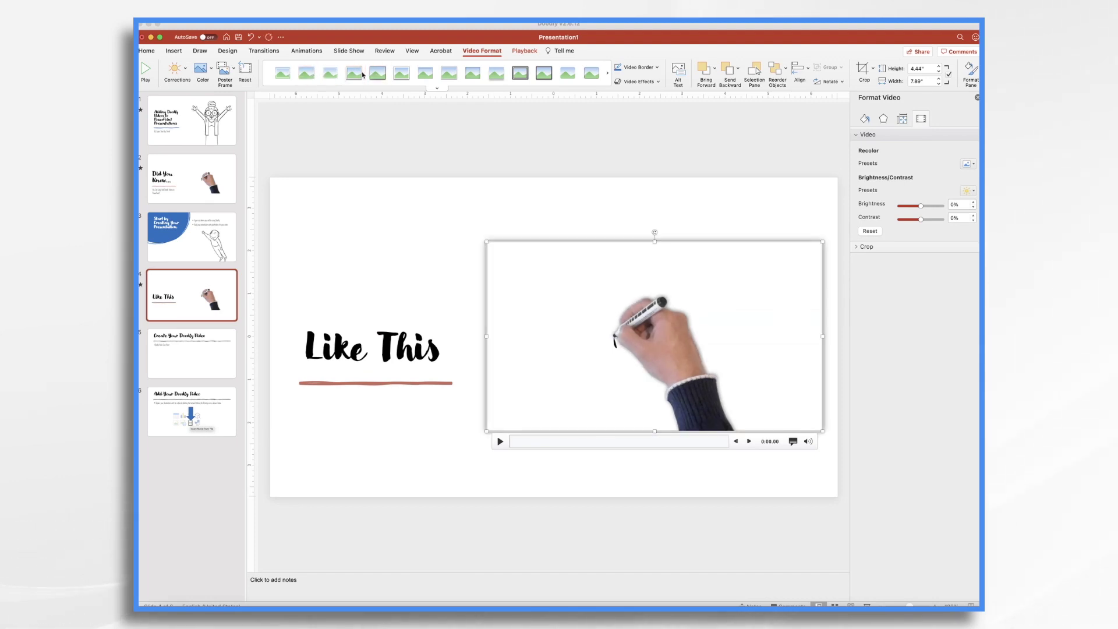
click(592, 73)
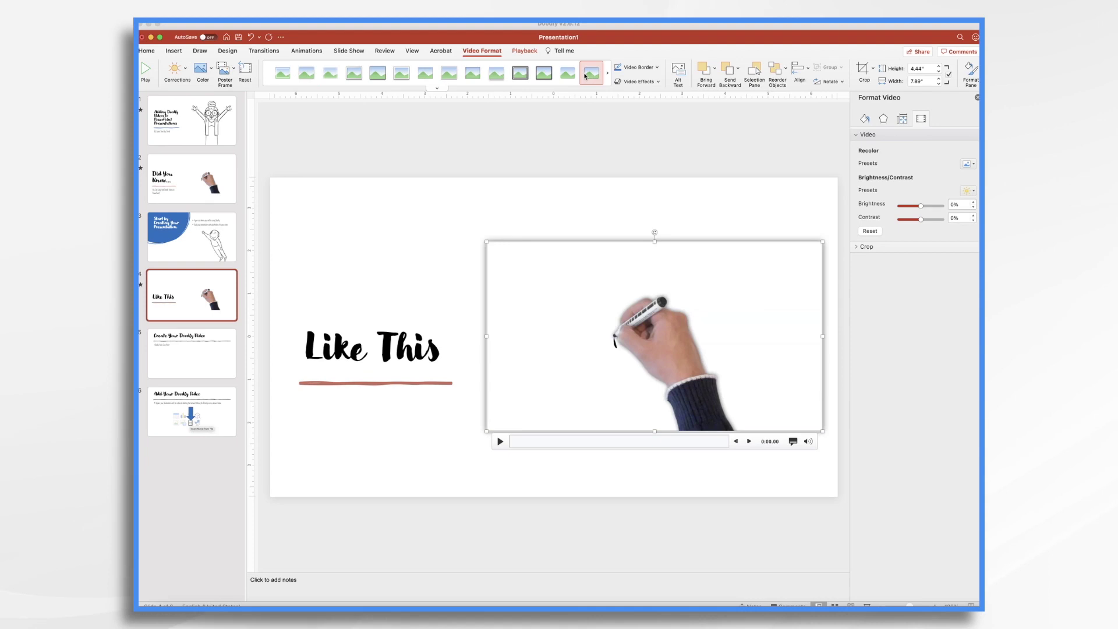
Add an Outer drop shadow and a light blue border to the video
click(659, 82)
mouse_move(642, 116)
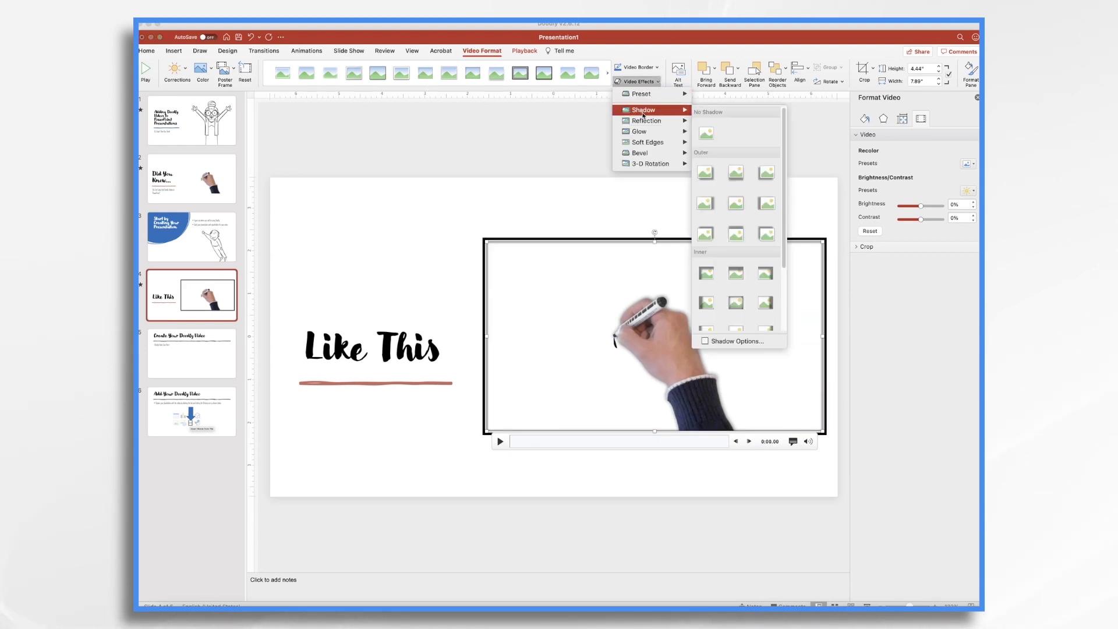
click(744, 209)
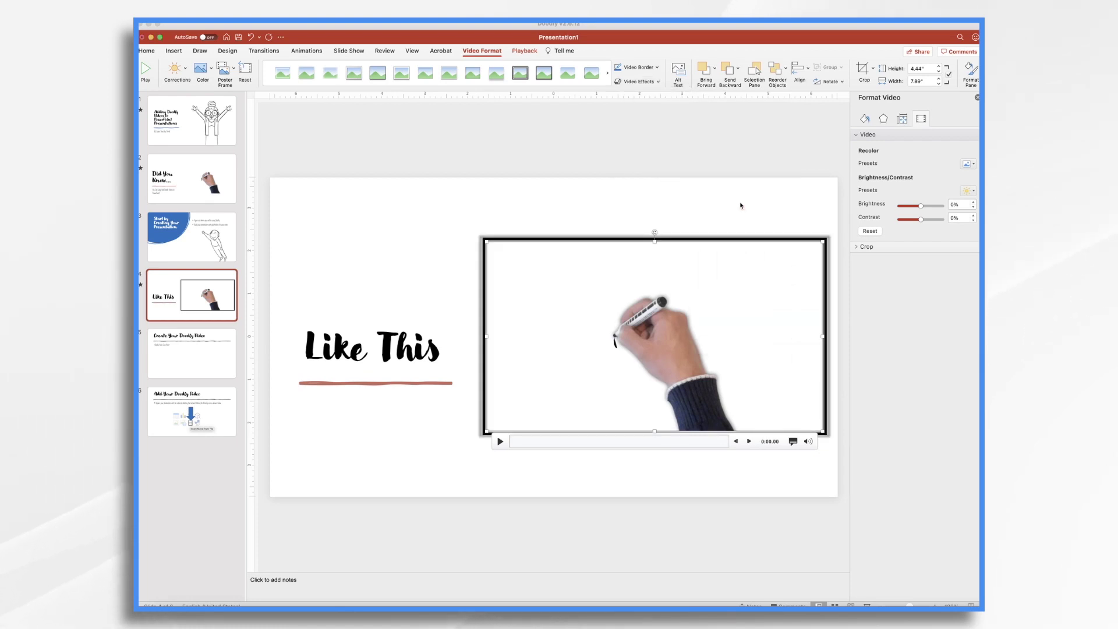
click(657, 67)
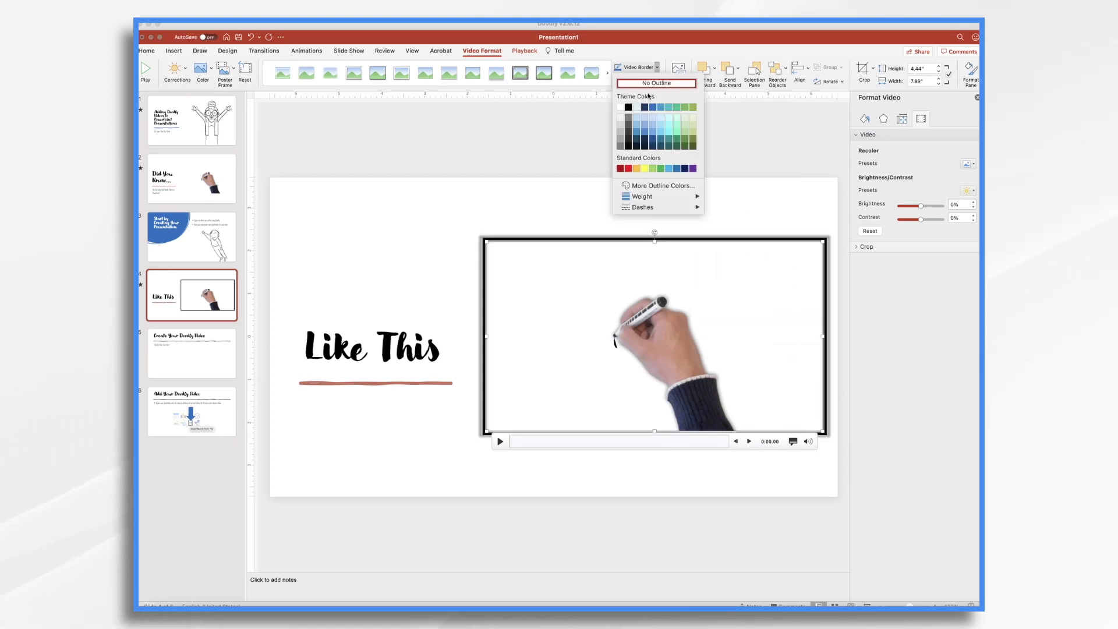
click(653, 132)
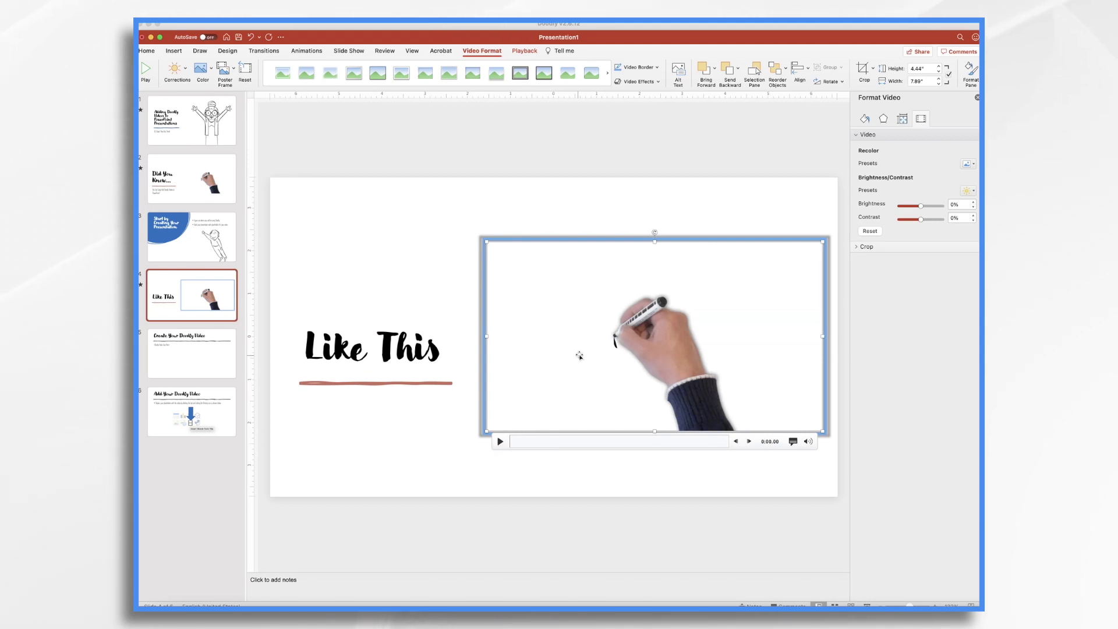
Set the video's Start option to Automatically, then select slide 3 with the flying character
click(525, 51)
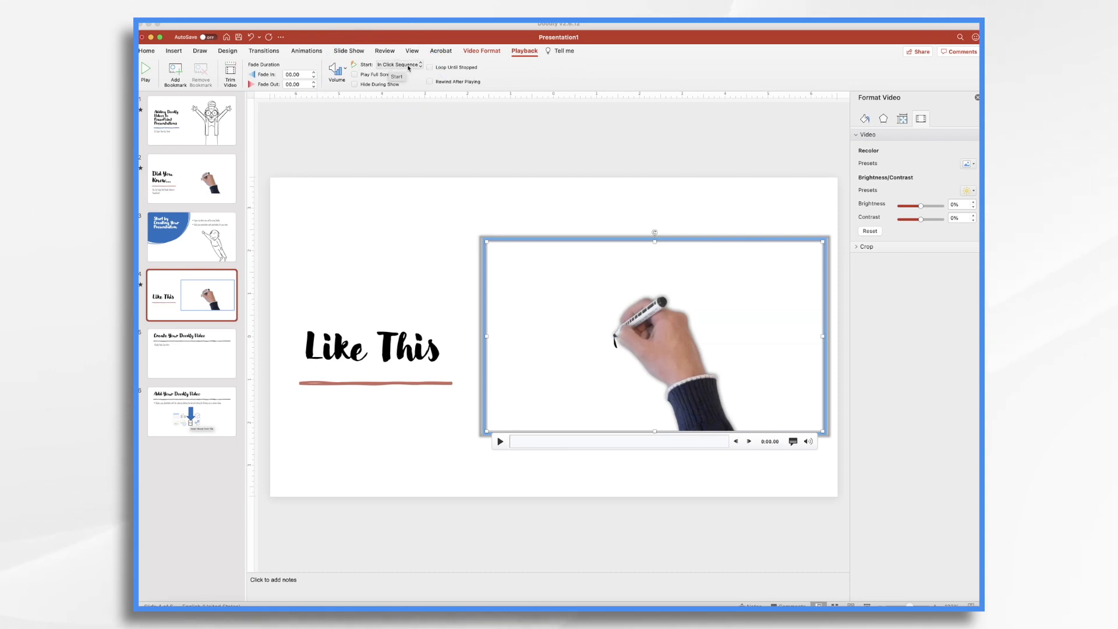
click(409, 66)
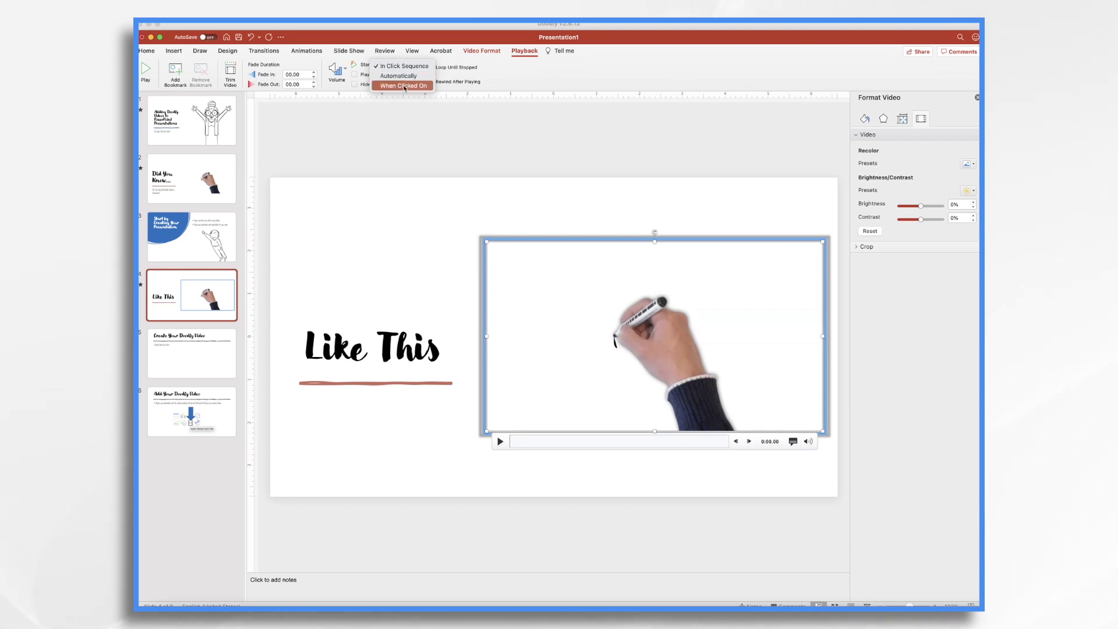
click(404, 86)
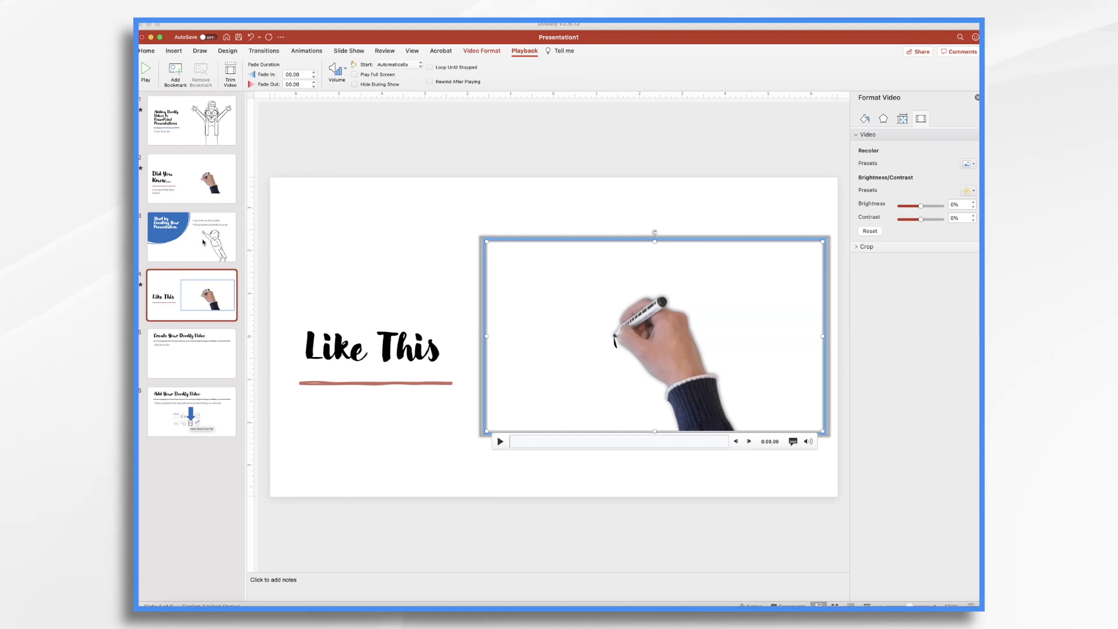
click(203, 242)
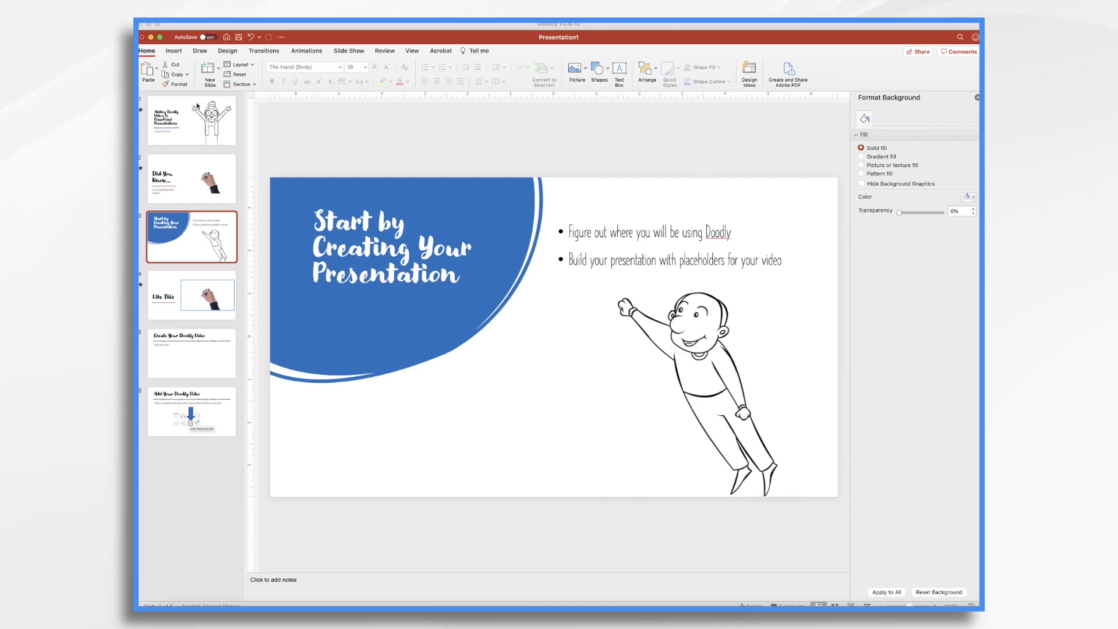
Paste the Doodly flying character onto slide 4 and flip it to face the video
click(210, 120)
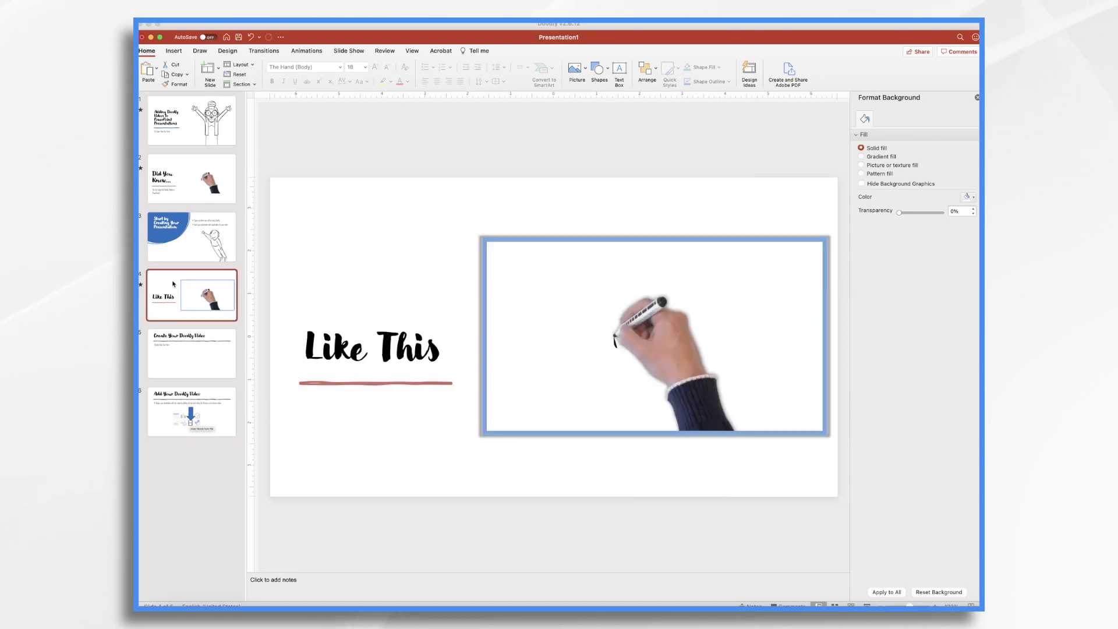
click(198, 296)
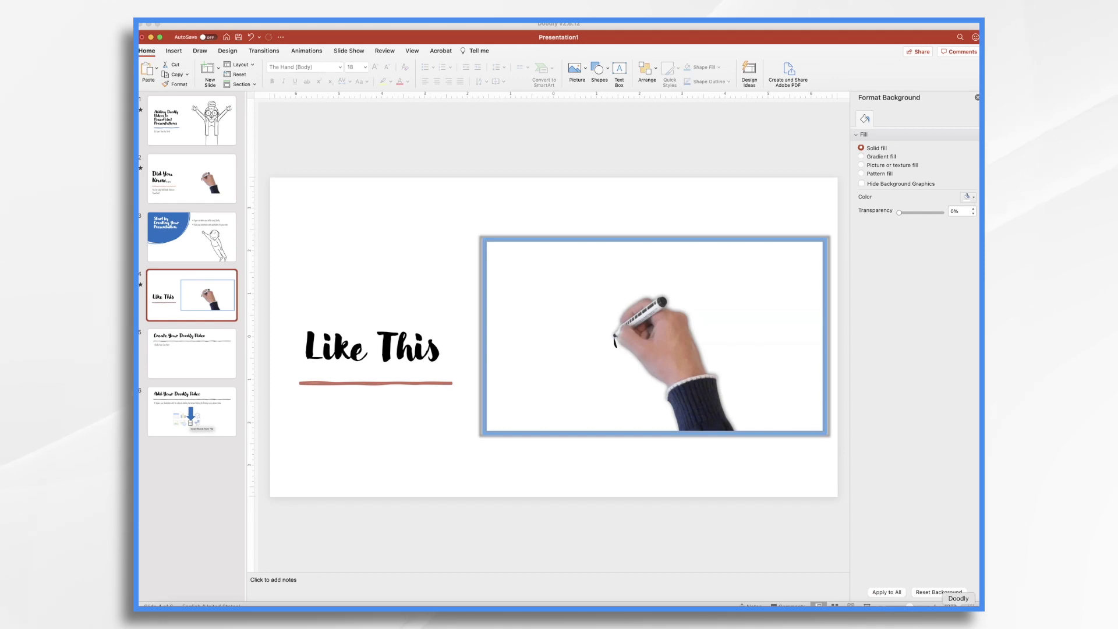
click(958, 609)
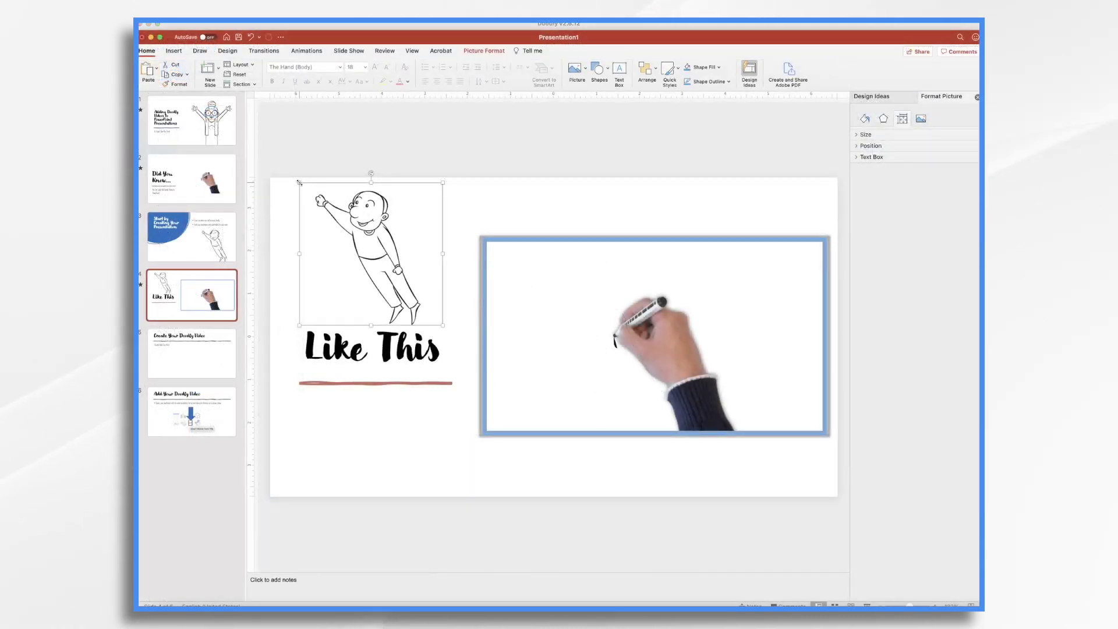
drag(299, 183, 479, 193)
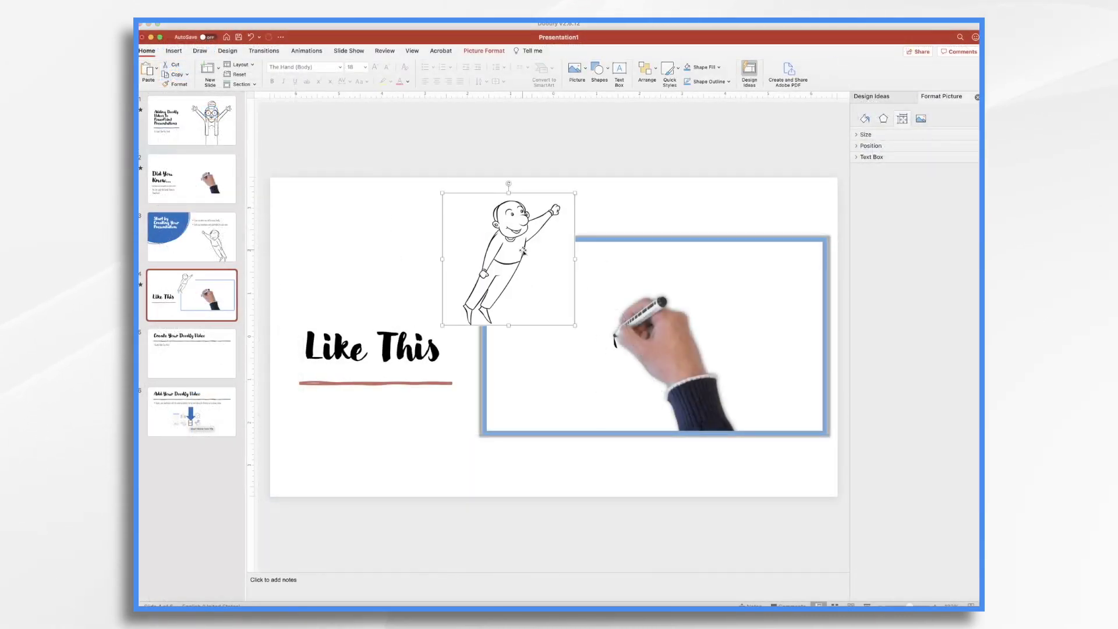